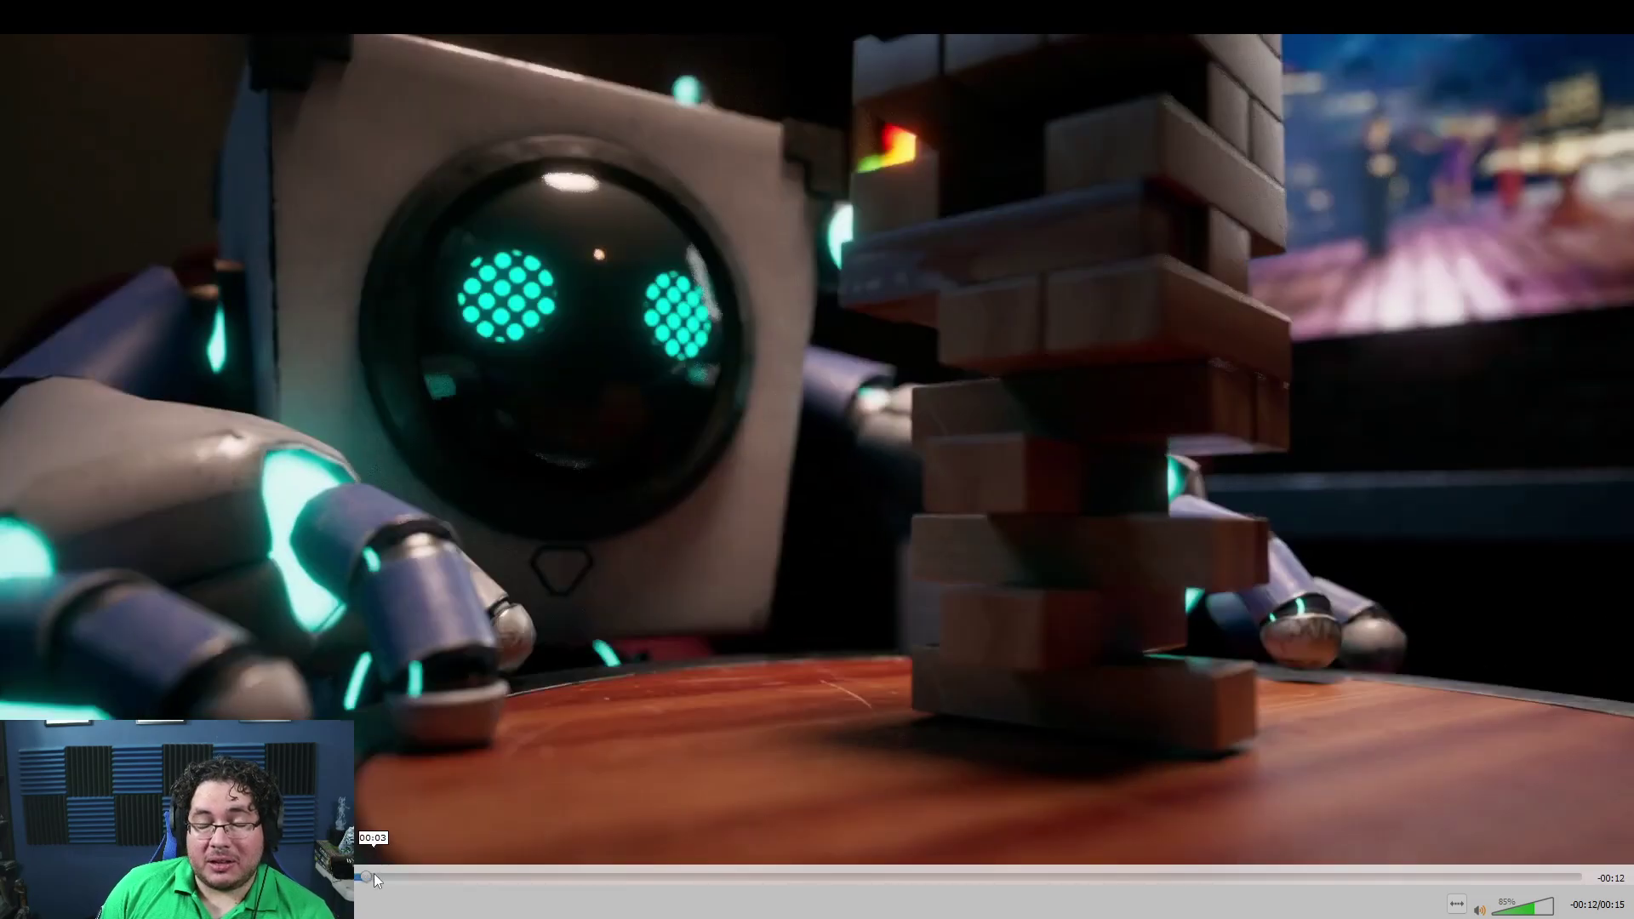
Skim ahead to the robot reaching into the tower, resume playback, and exit fullscreen
drag(374, 873, 438, 880)
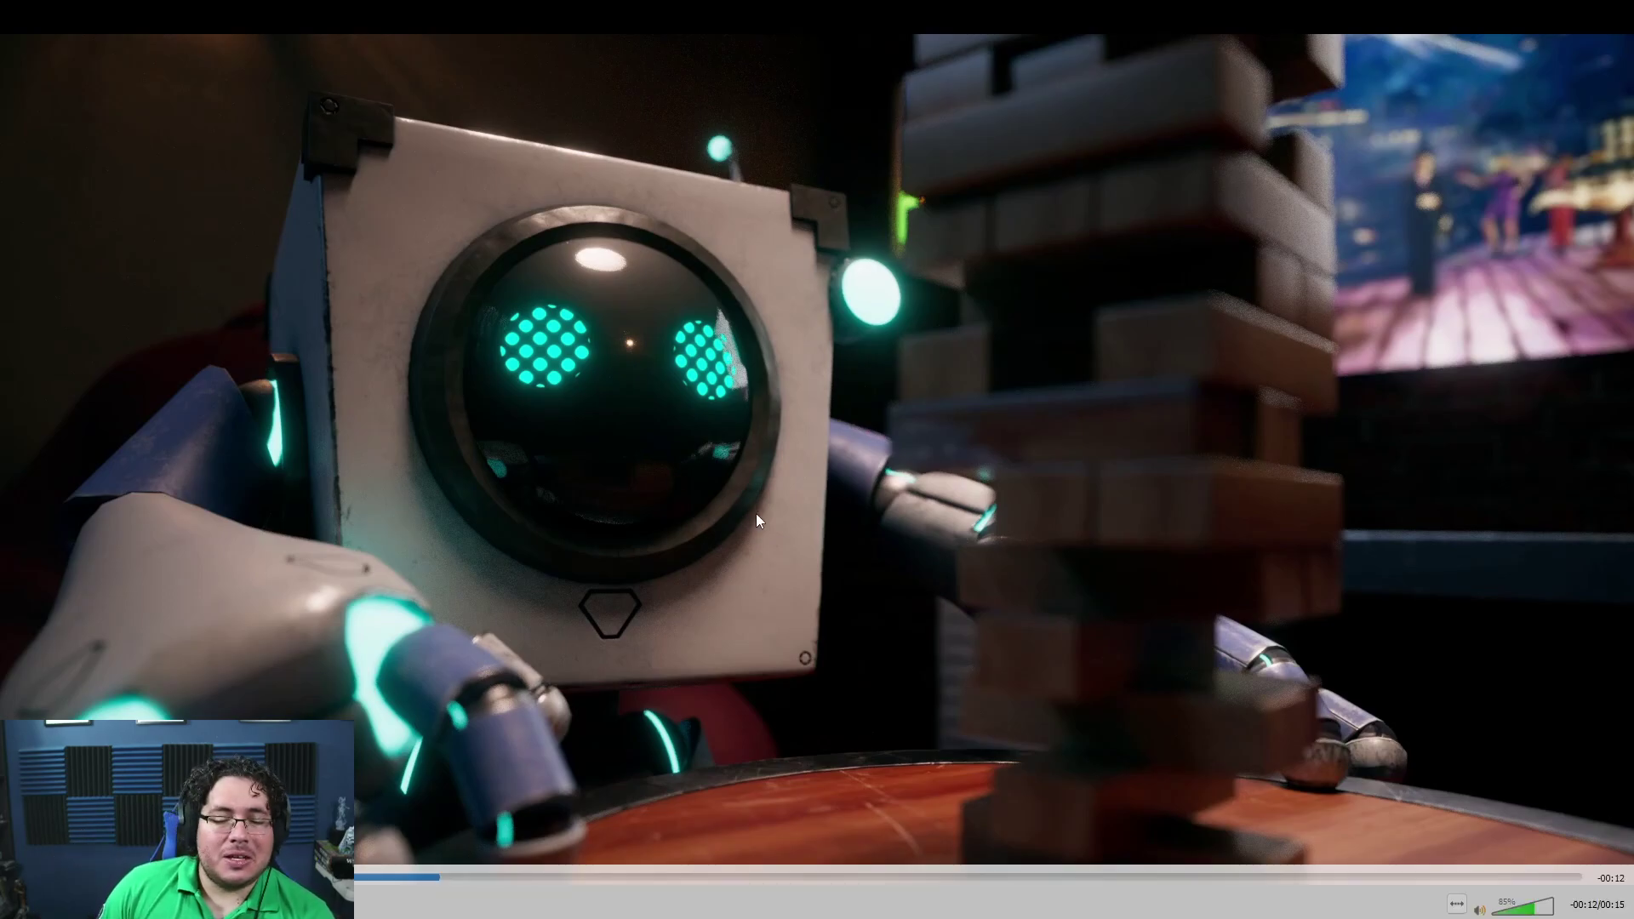
click(523, 882)
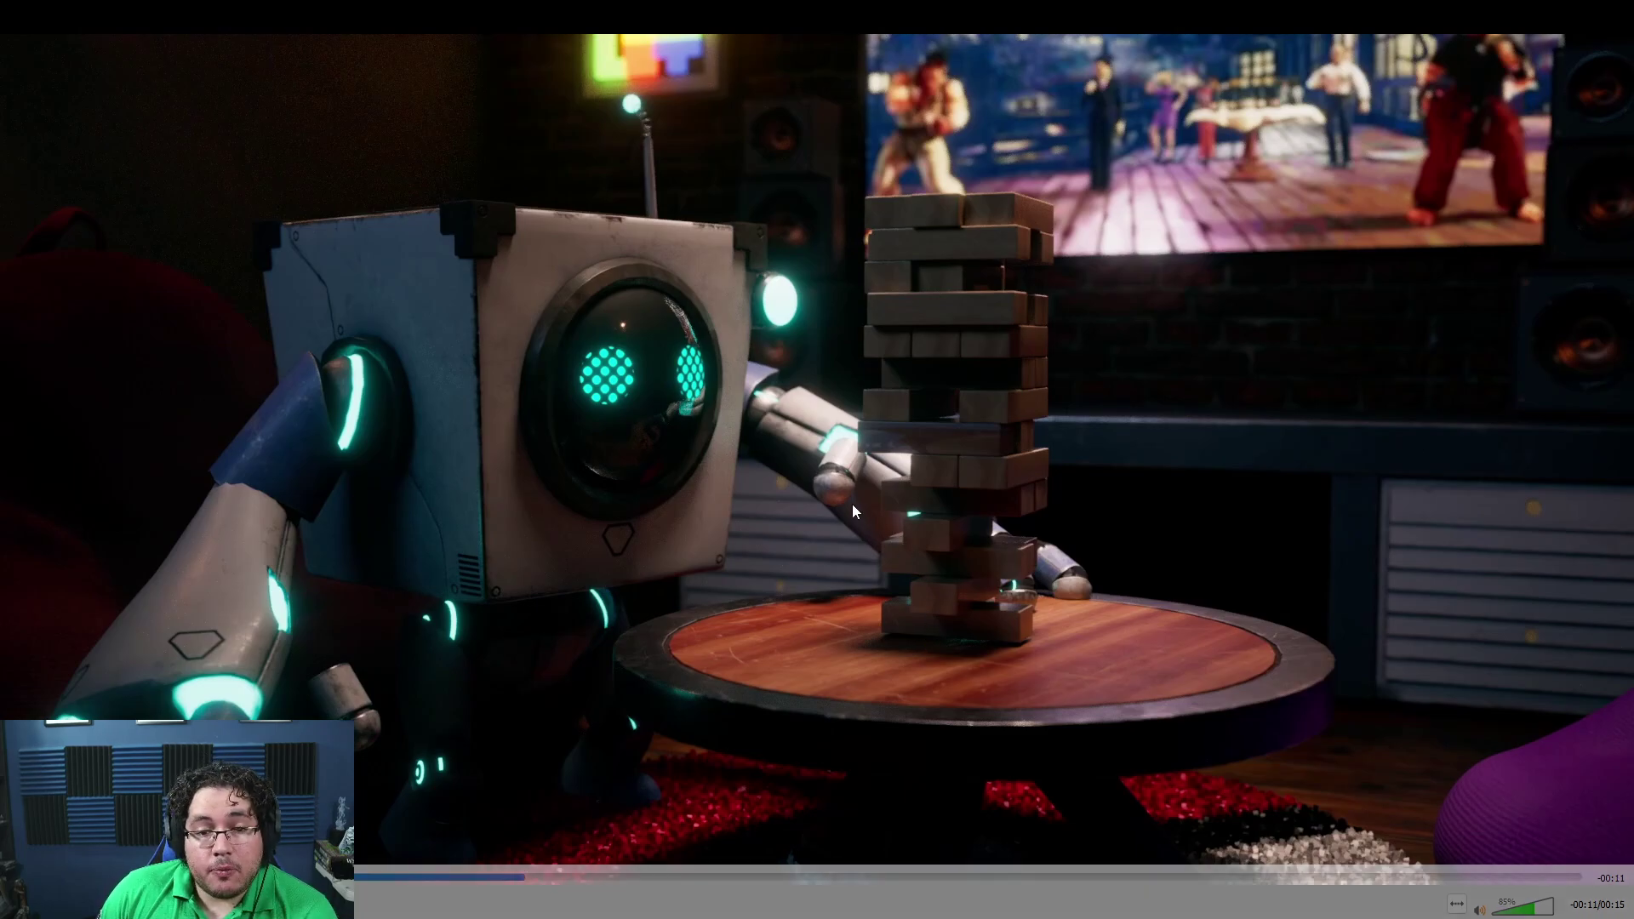
click(557, 880)
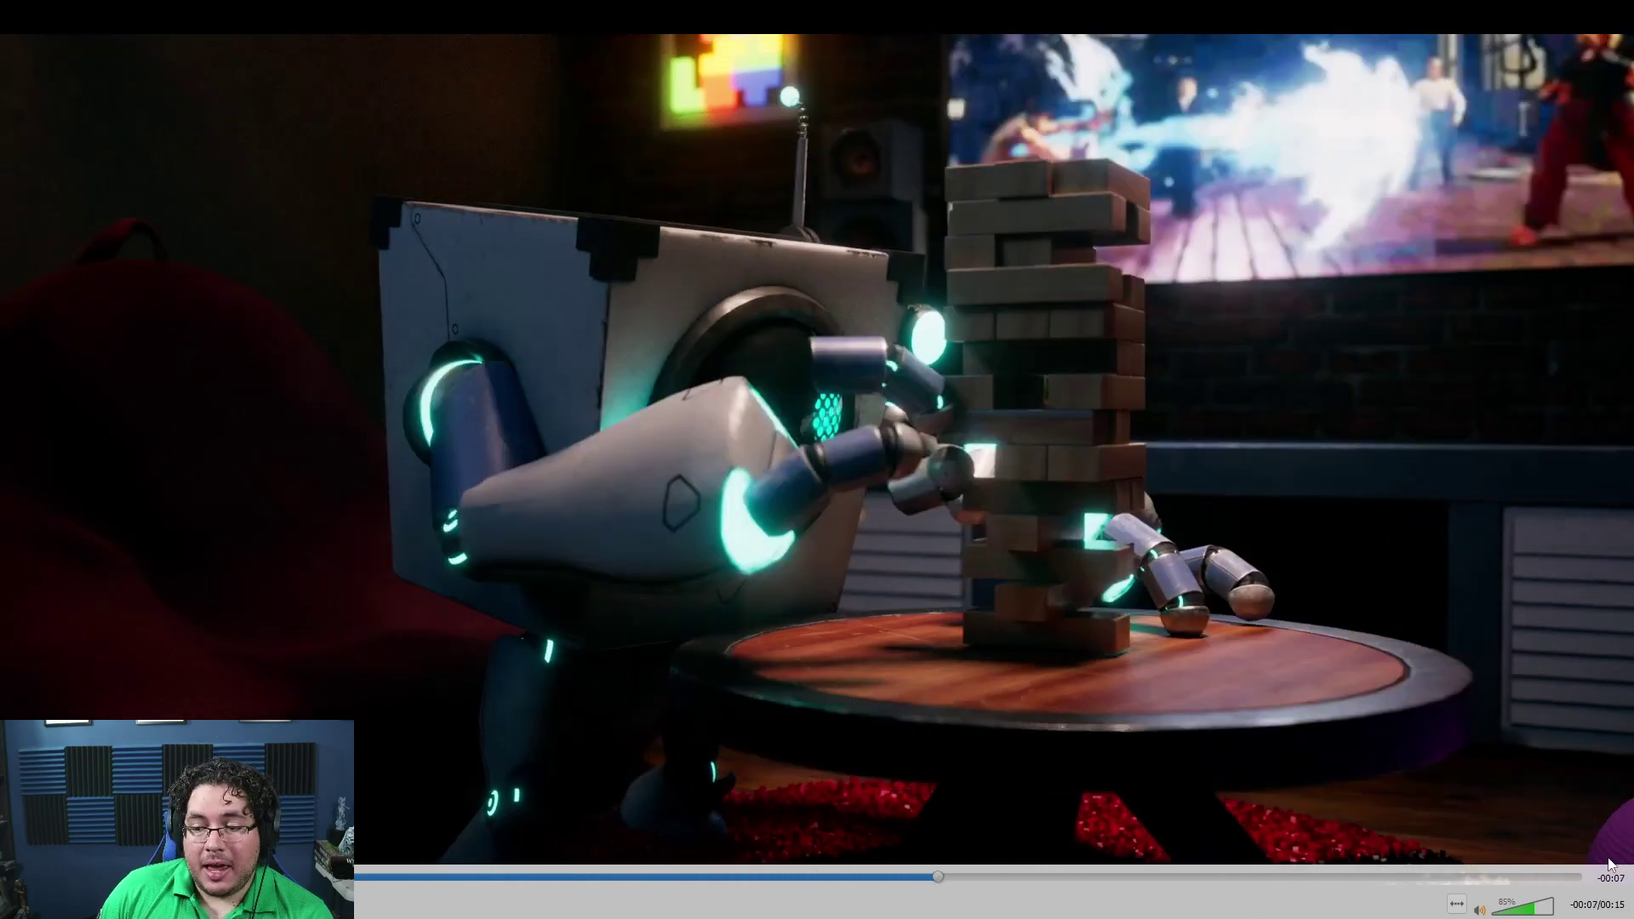
double_click(1233, 502)
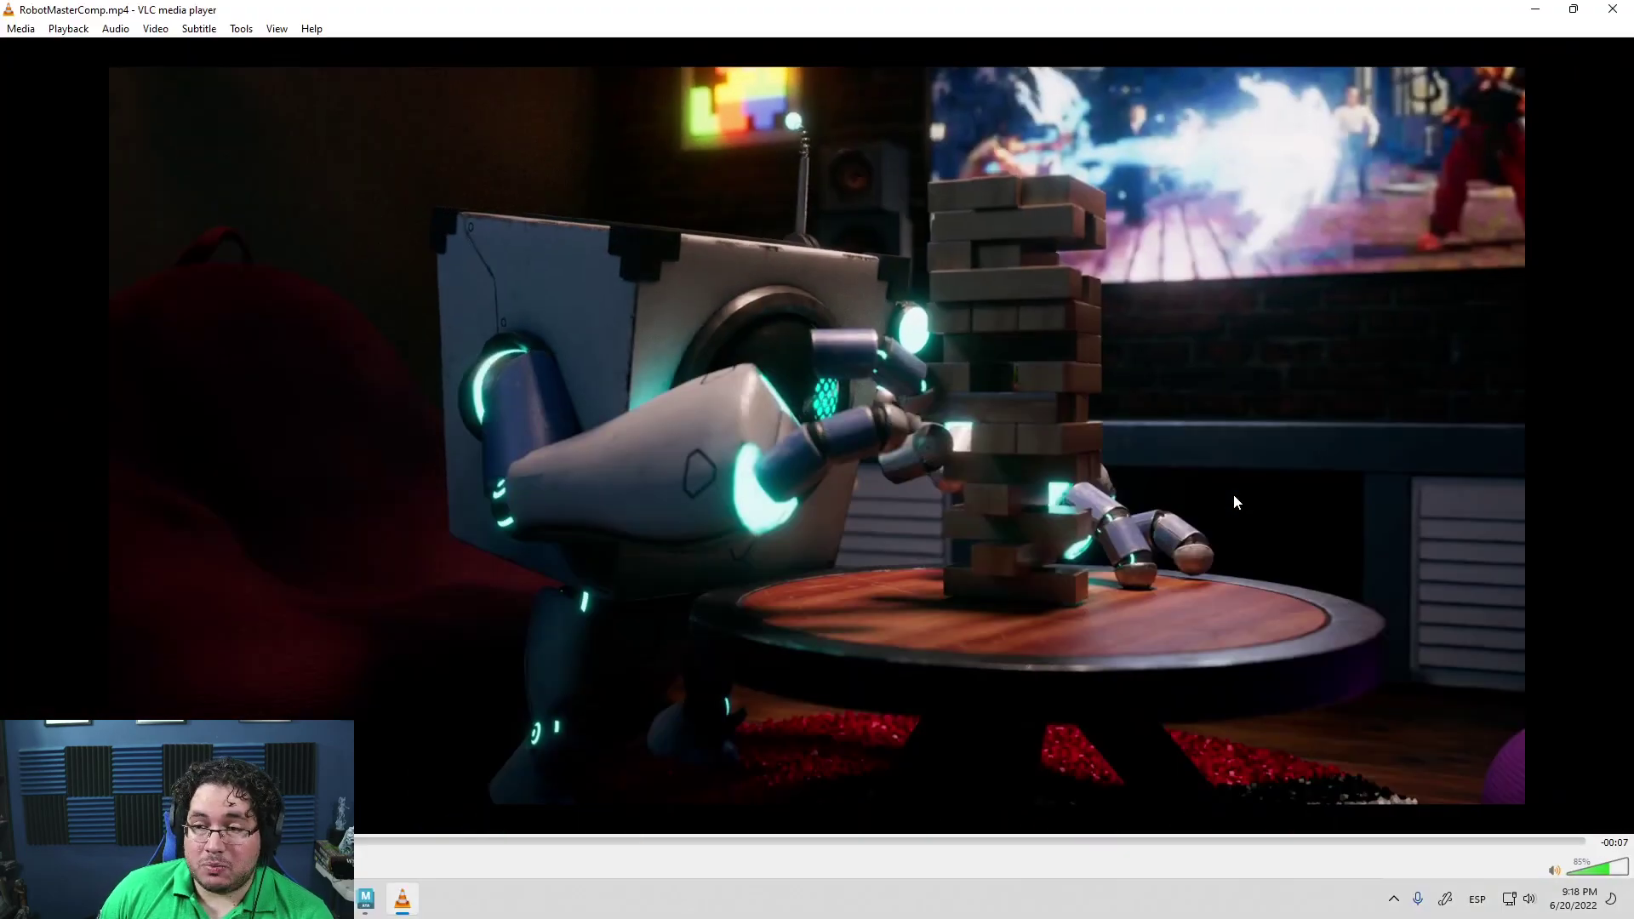
Close VLC, bring up Maya, and show the robot Jenga room with textured shading (5, 6)
click(1611, 10)
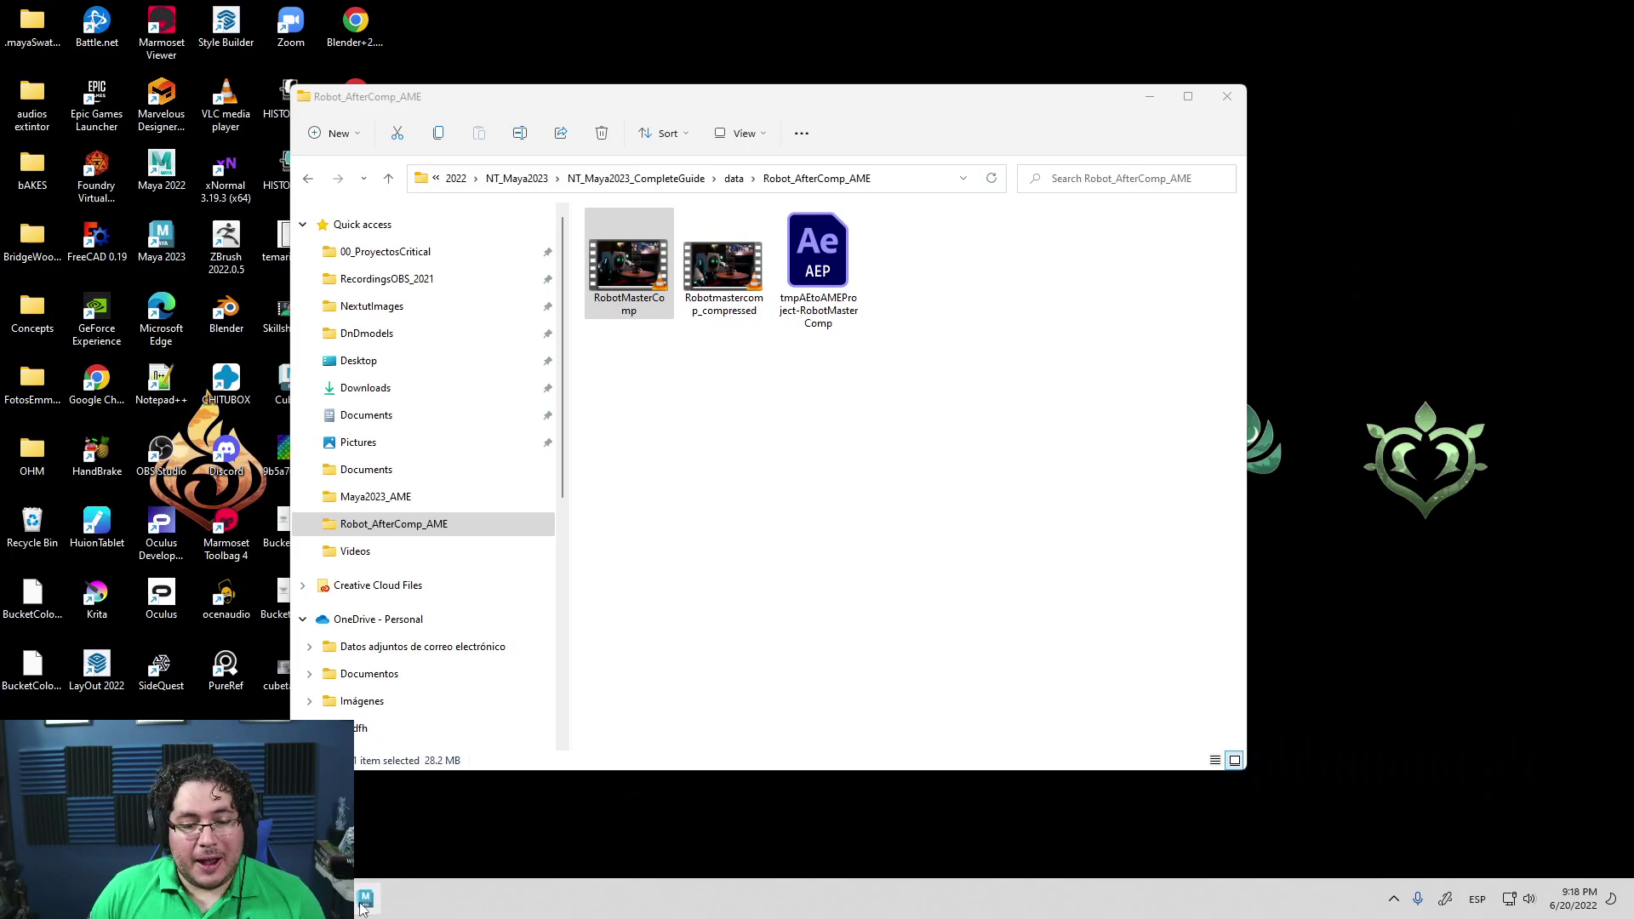
click(363, 902)
scroll(792, 504, down, 5)
alt+drag(793, 504, 788, 514)
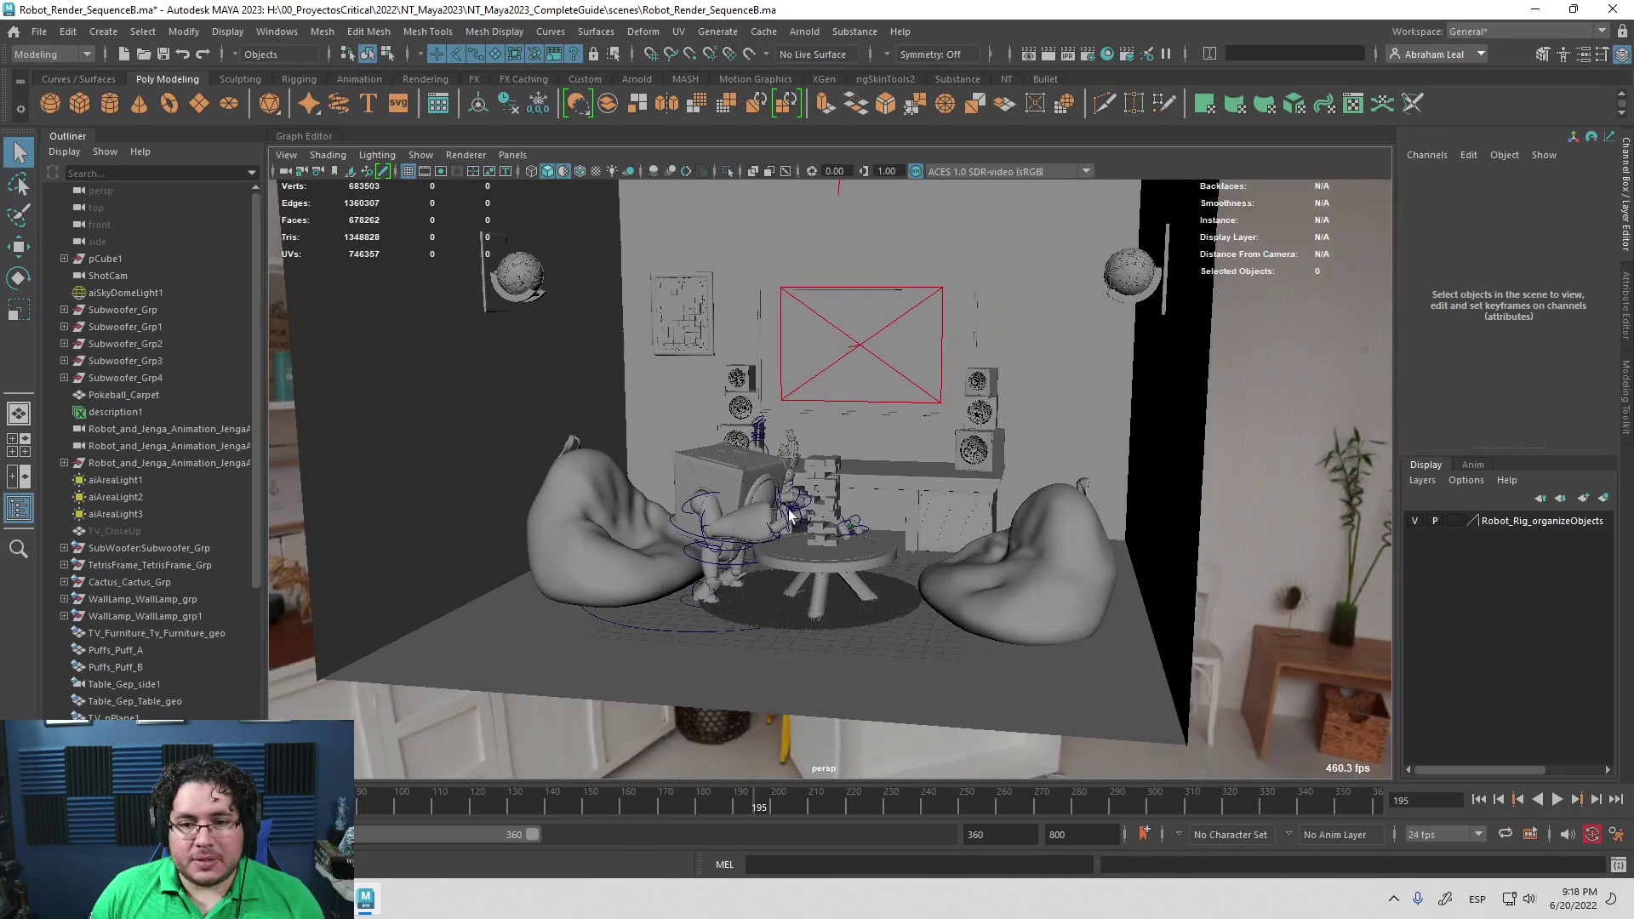
key(6)
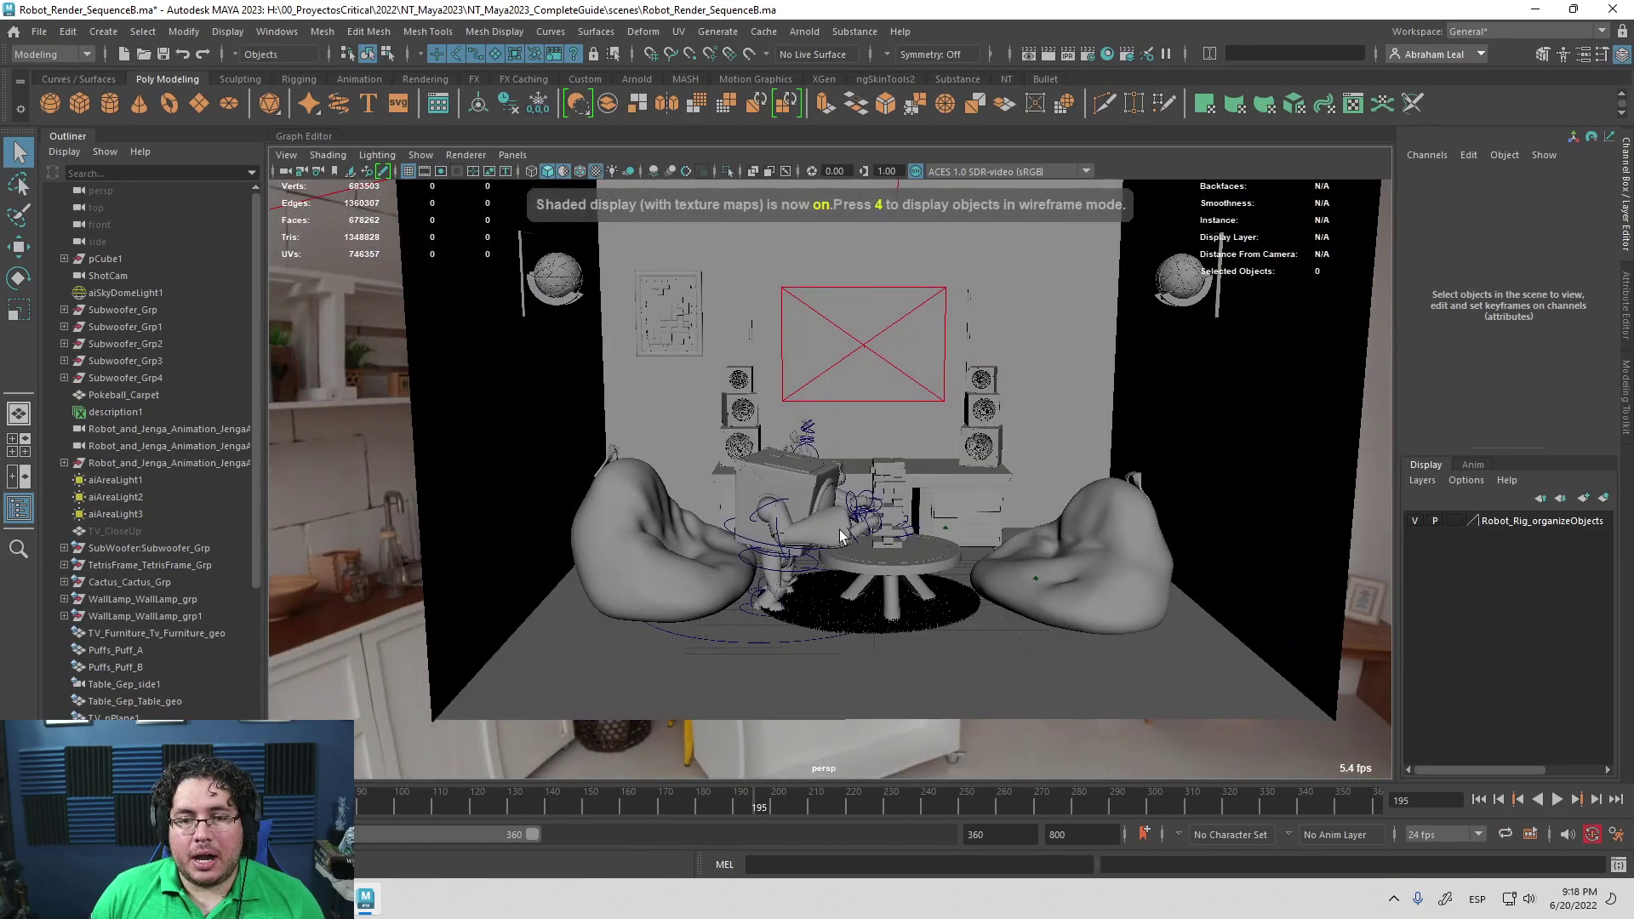
key(5)
mouse_move(788, 514)
alt+right_down()
mouse_move(791, 466)
mouse_move(922, 543)
alt+right_up()
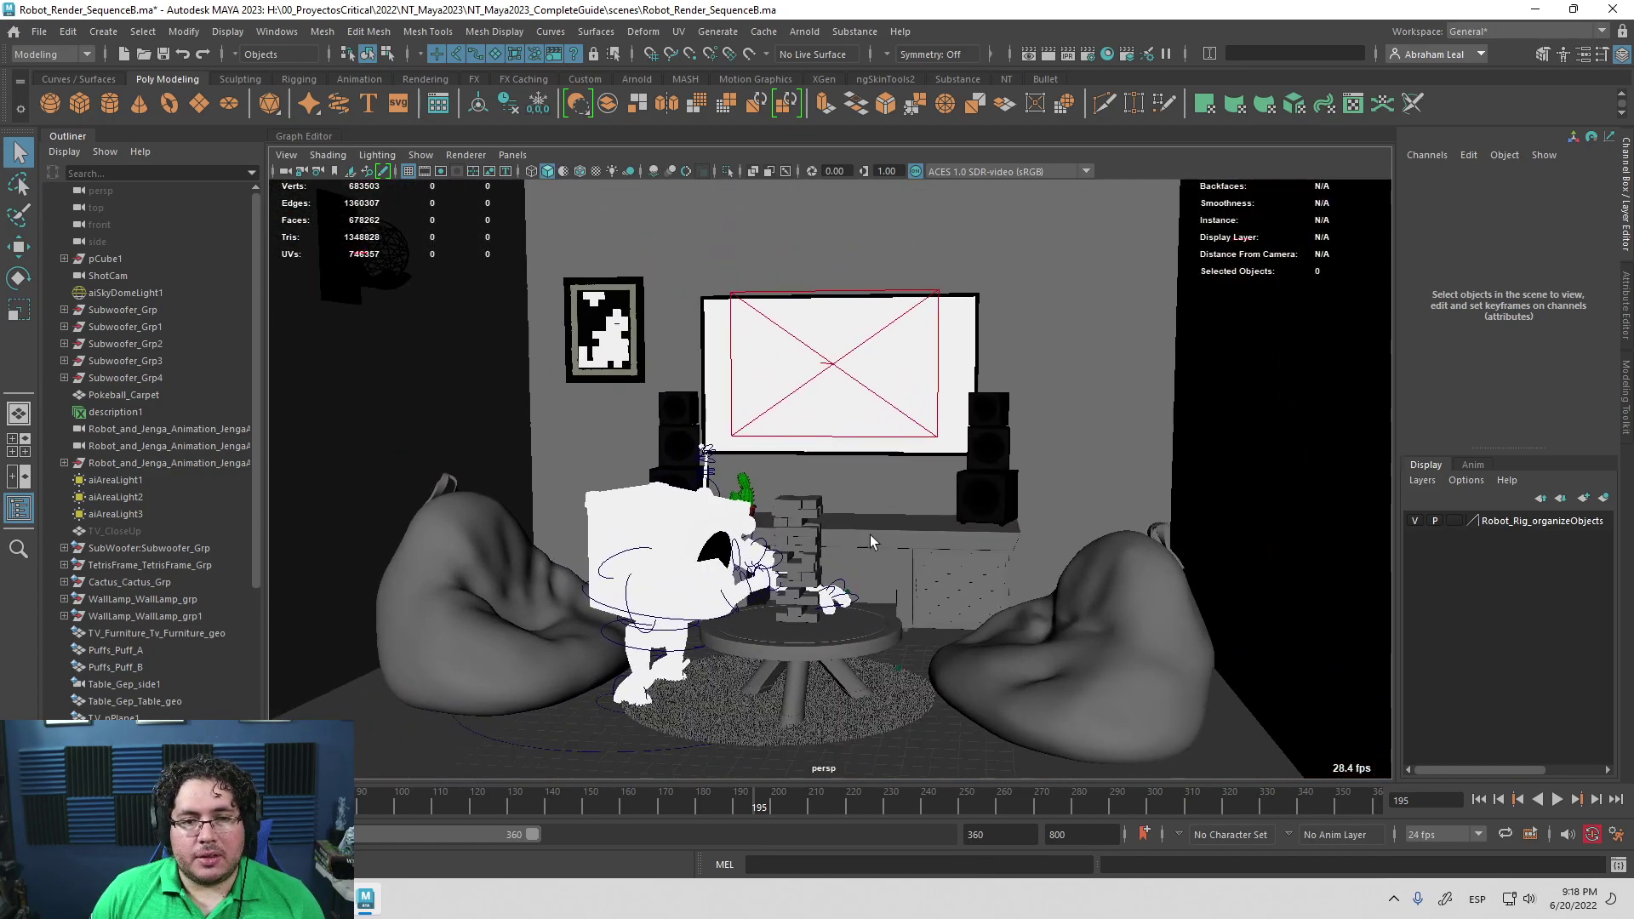
key(6)
Close in on the Jenga tower, preview the collapse with Alt+V, then view the whole room
alt+drag(923, 543, 735, 620)
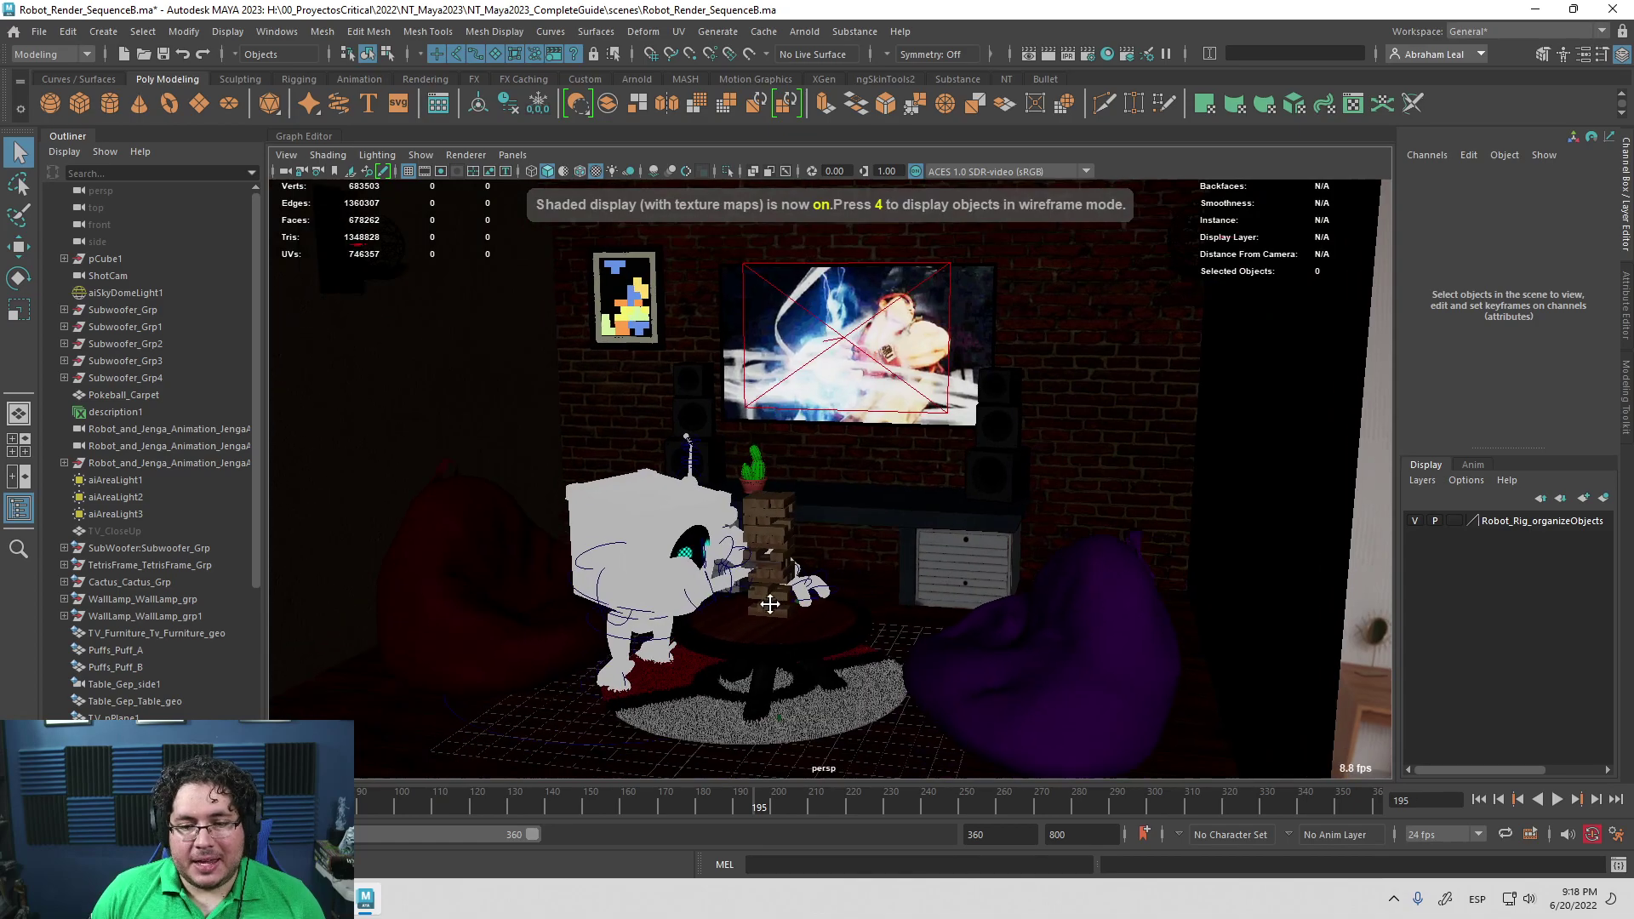
alt+right_drag(736, 620, 808, 692)
key(alt+v)
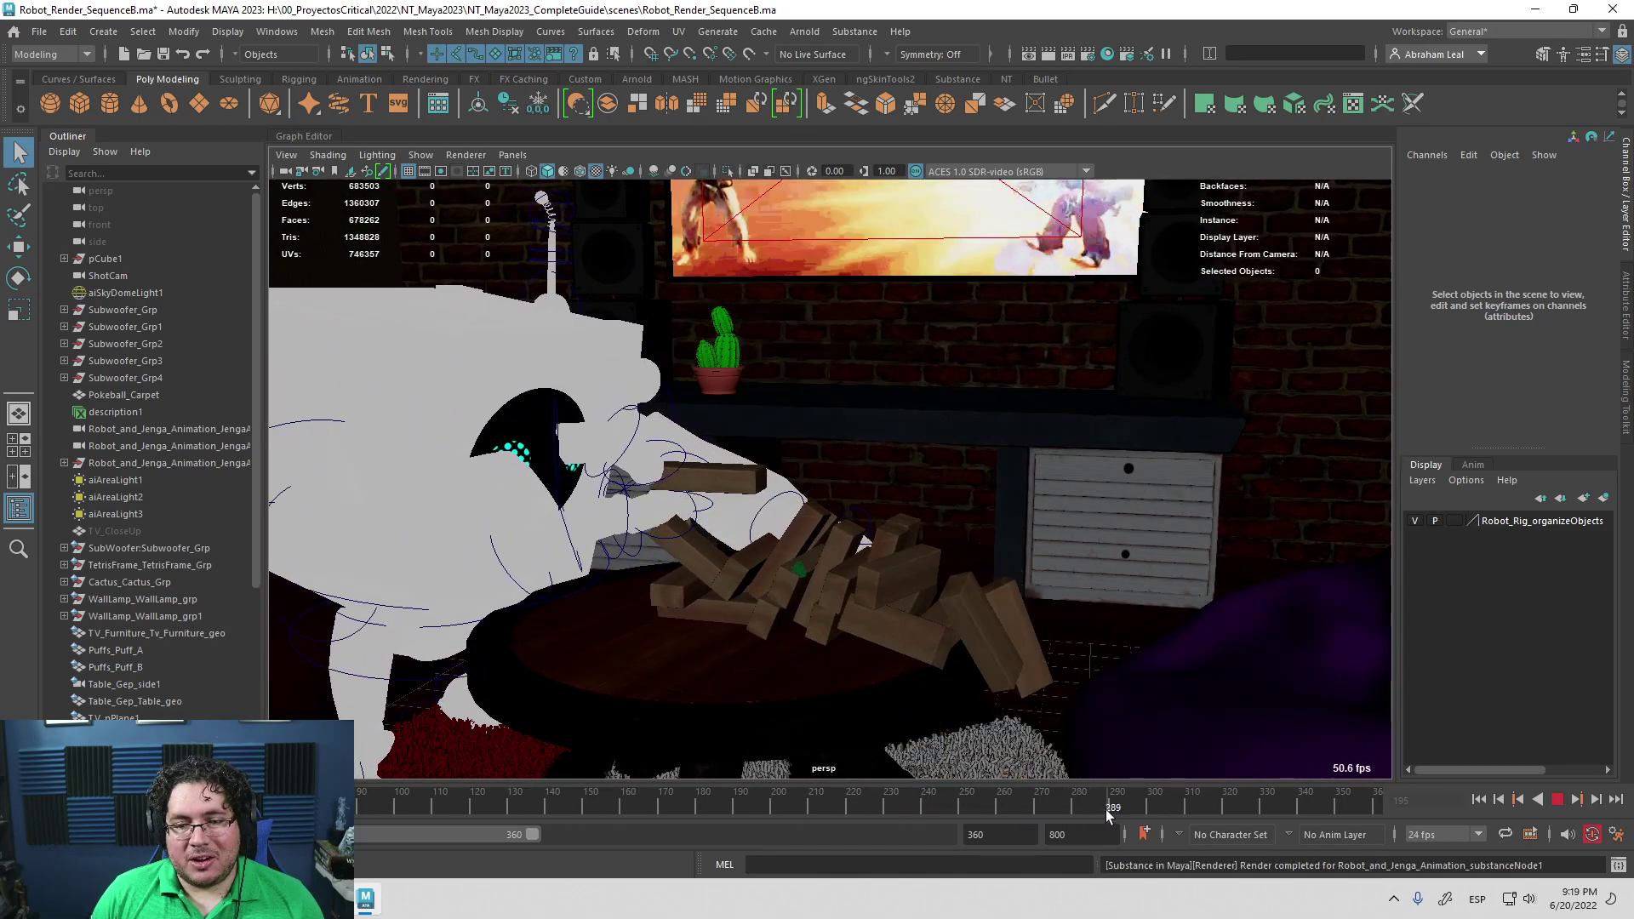
key(alt+v)
alt+right_drag(471, 249, 545, 251)
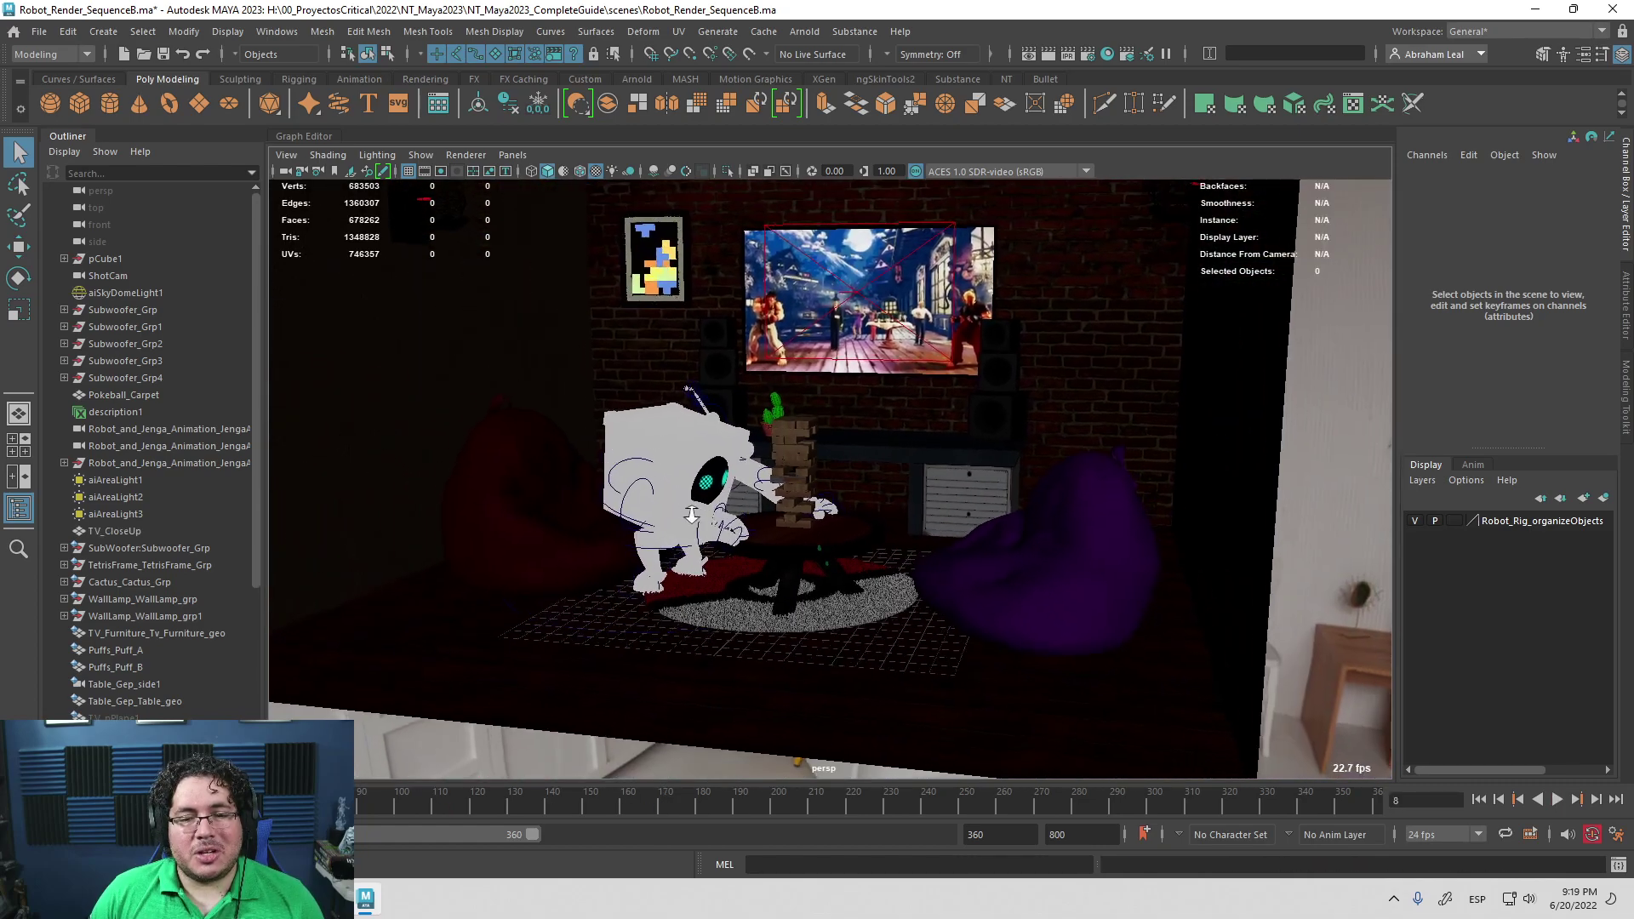
alt+drag(767, 549, 739, 560)
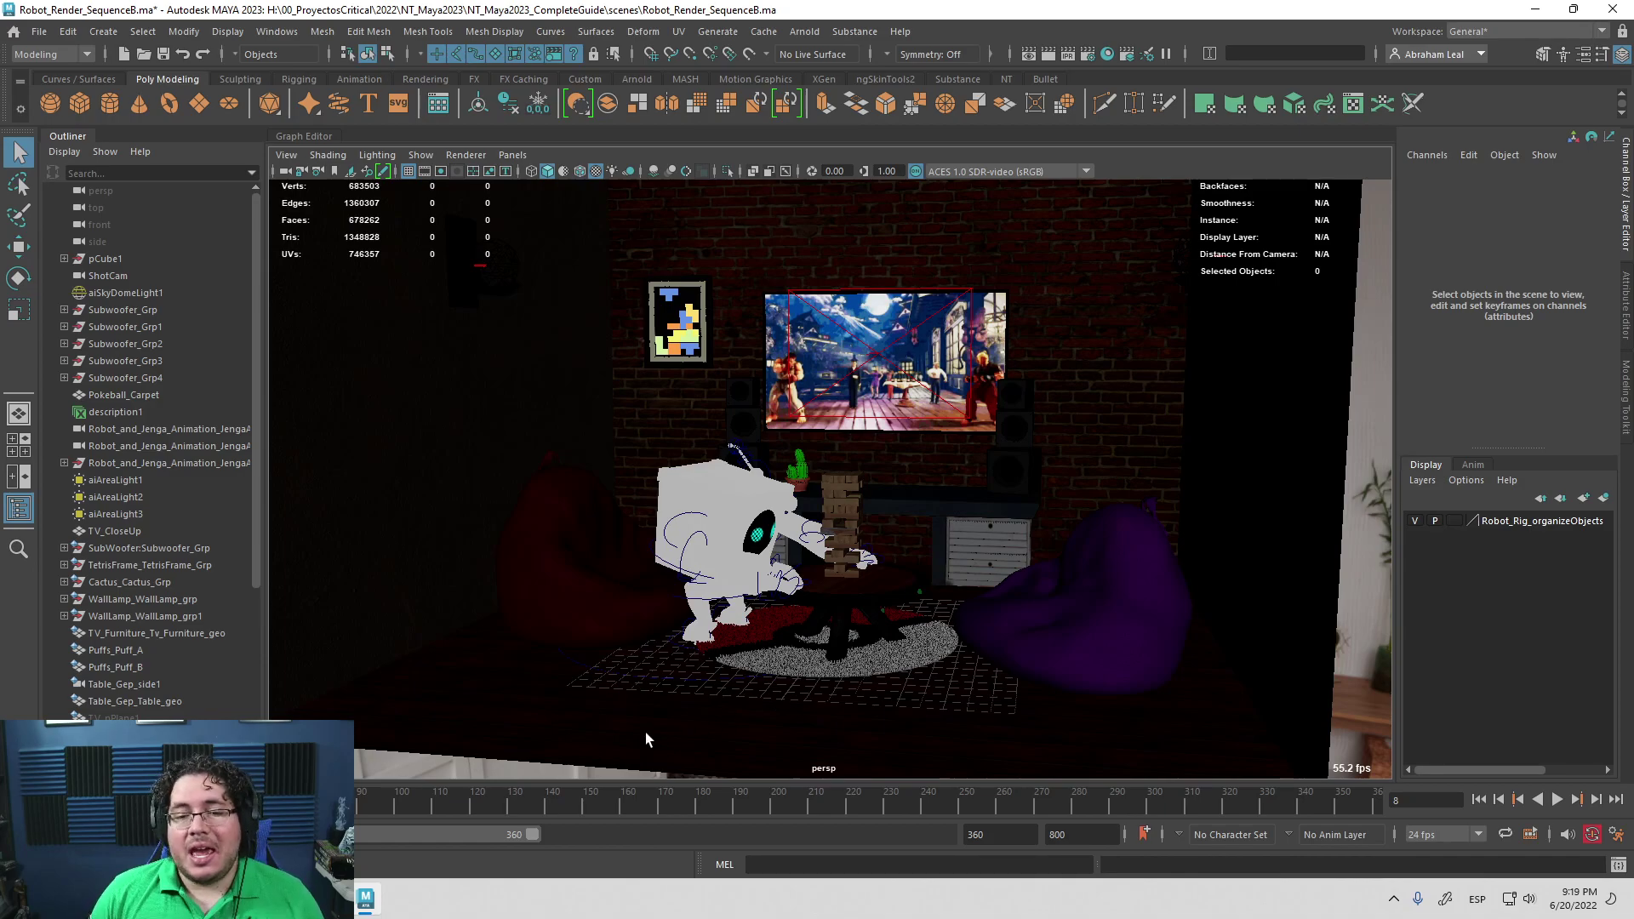
Scrub to frame 154, turn off textured shading, and play the robot animation with Alt+V
click(462, 804)
drag(462, 805, 604, 804)
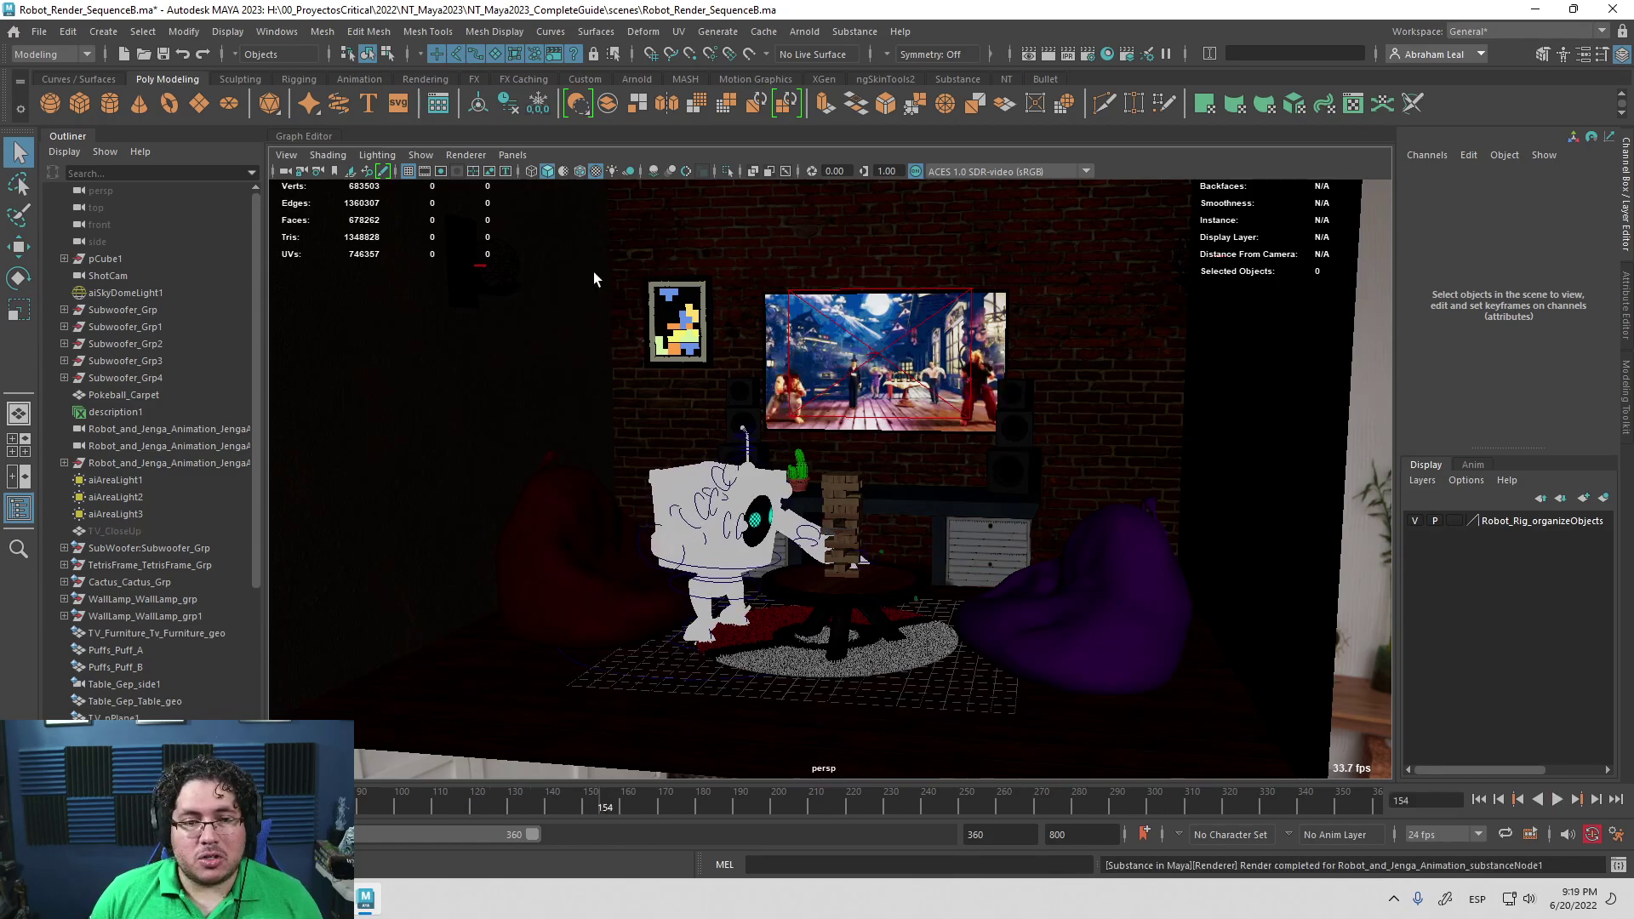
click(560, 169)
key(alt+v)
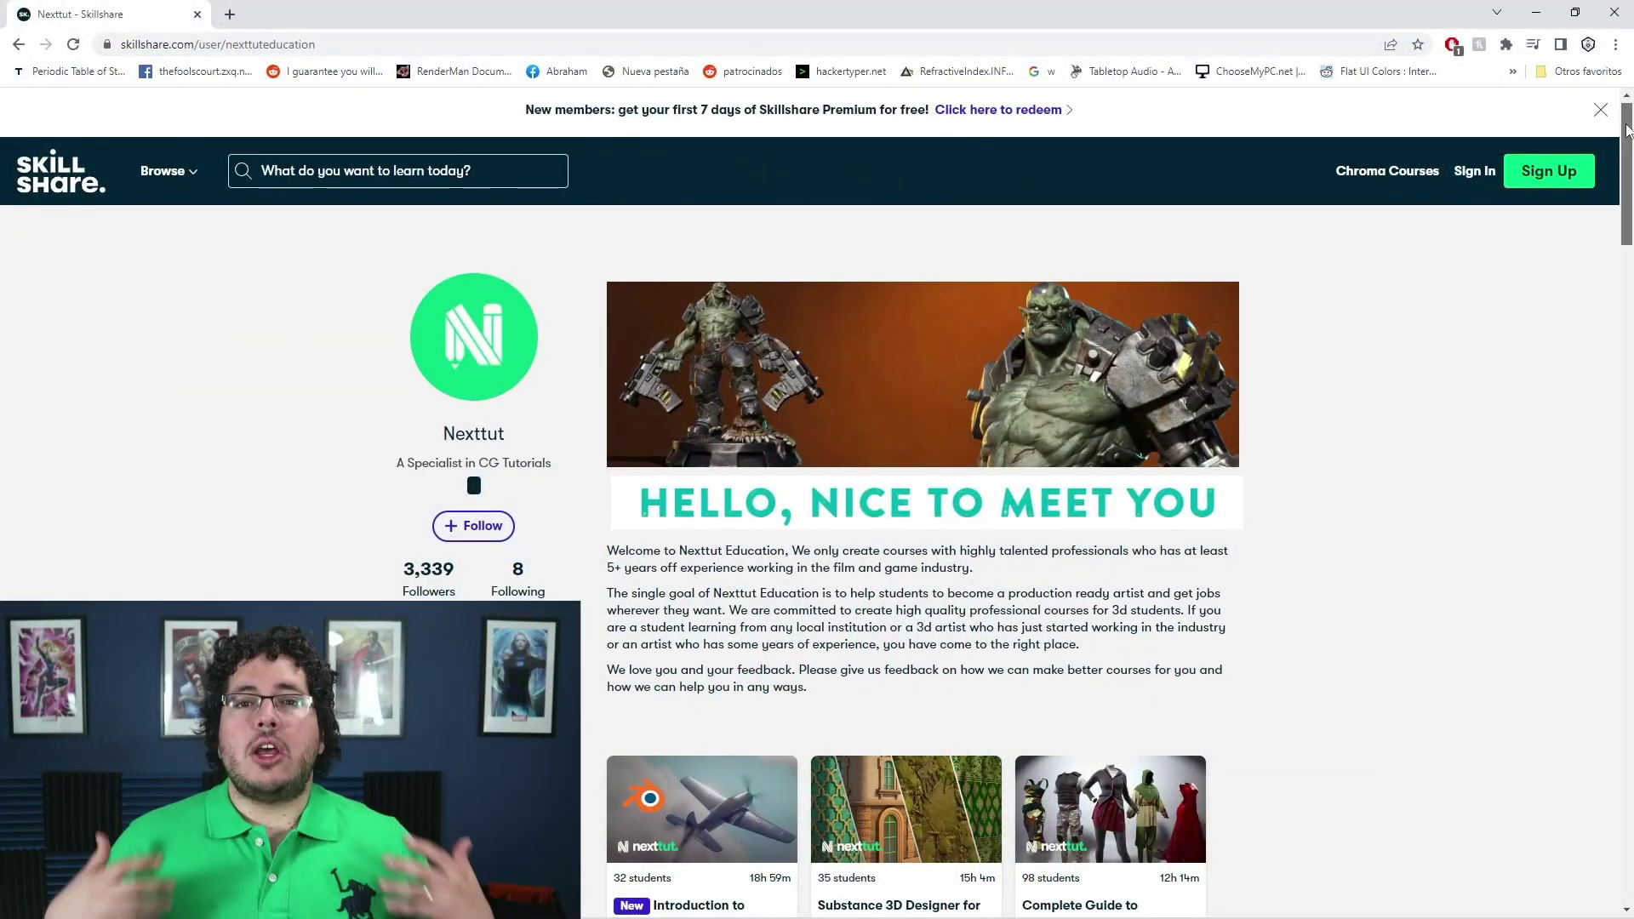
scroll(1625, 122, down, 3)
scroll(817, 537, down, 1)
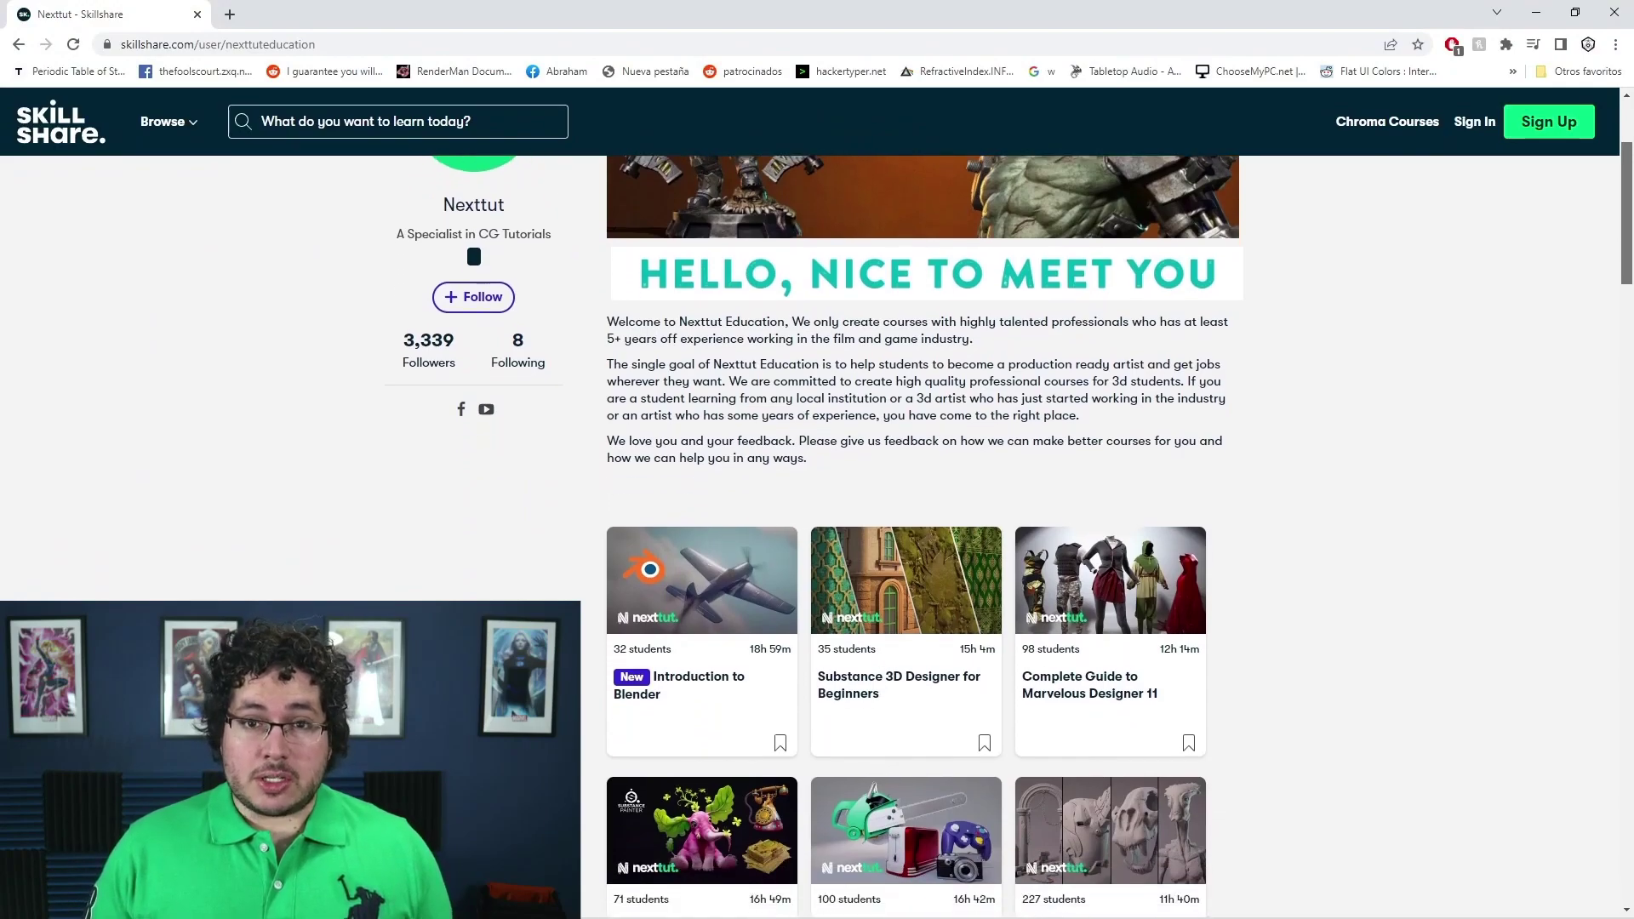
scroll(817, 536, down, 1)
scroll(817, 536, down, 1)
scroll(817, 536, down, 1)
scroll(906, 536, down, 1)
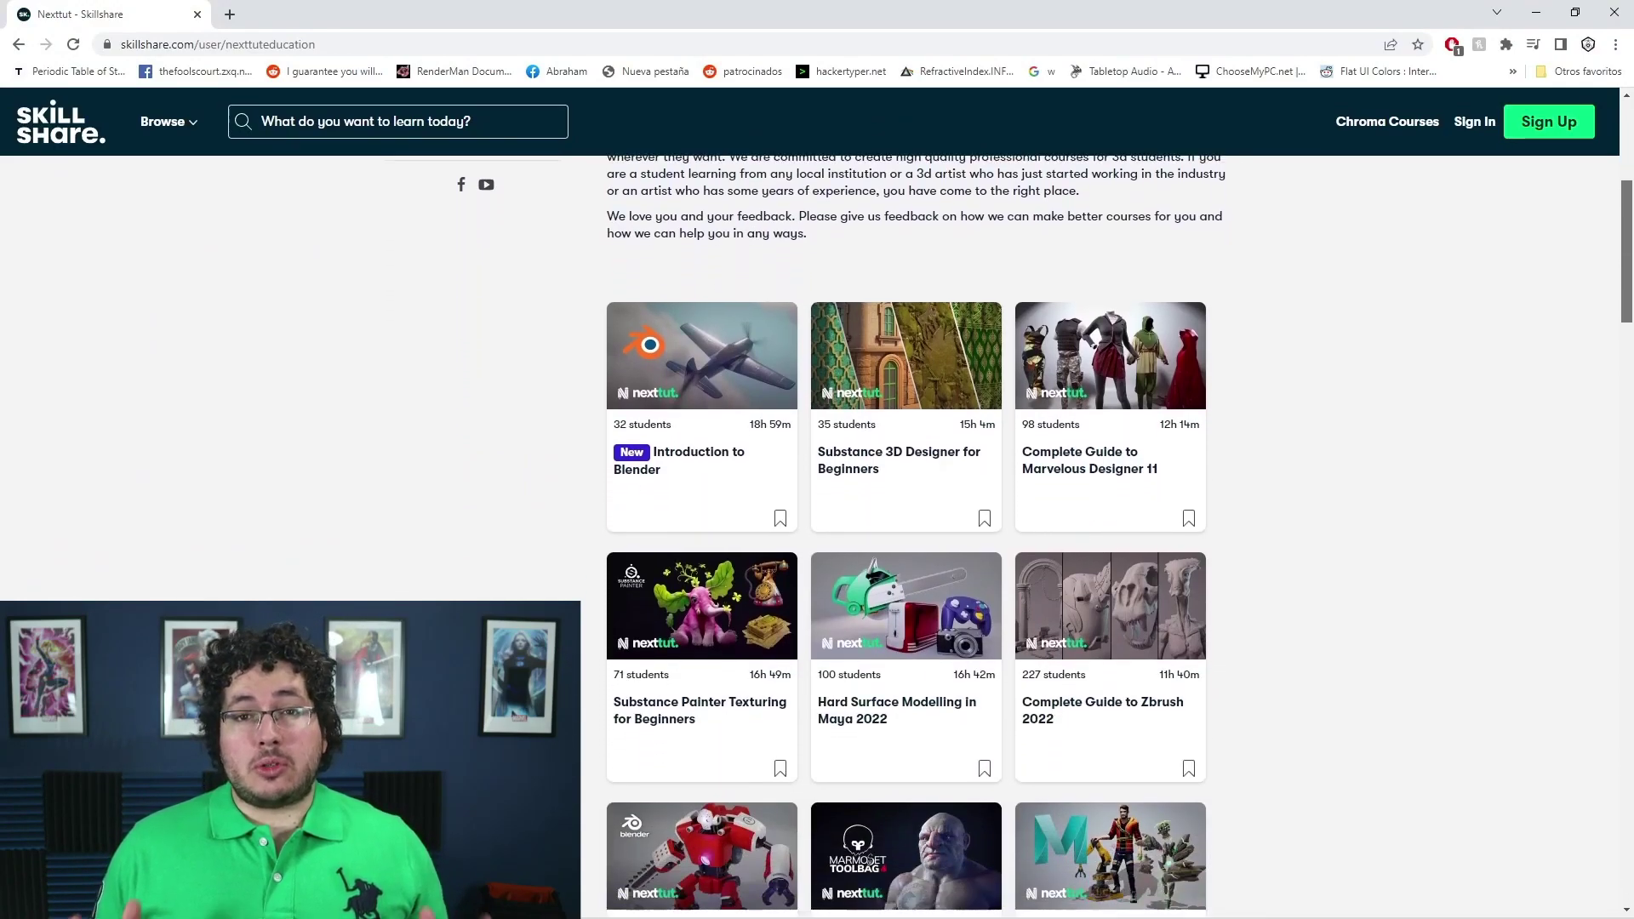
scroll(907, 537, down, 1)
scroll(907, 537, down, 1)
scroll(906, 536, down, 1)
scroll(1628, 286, down, 1)
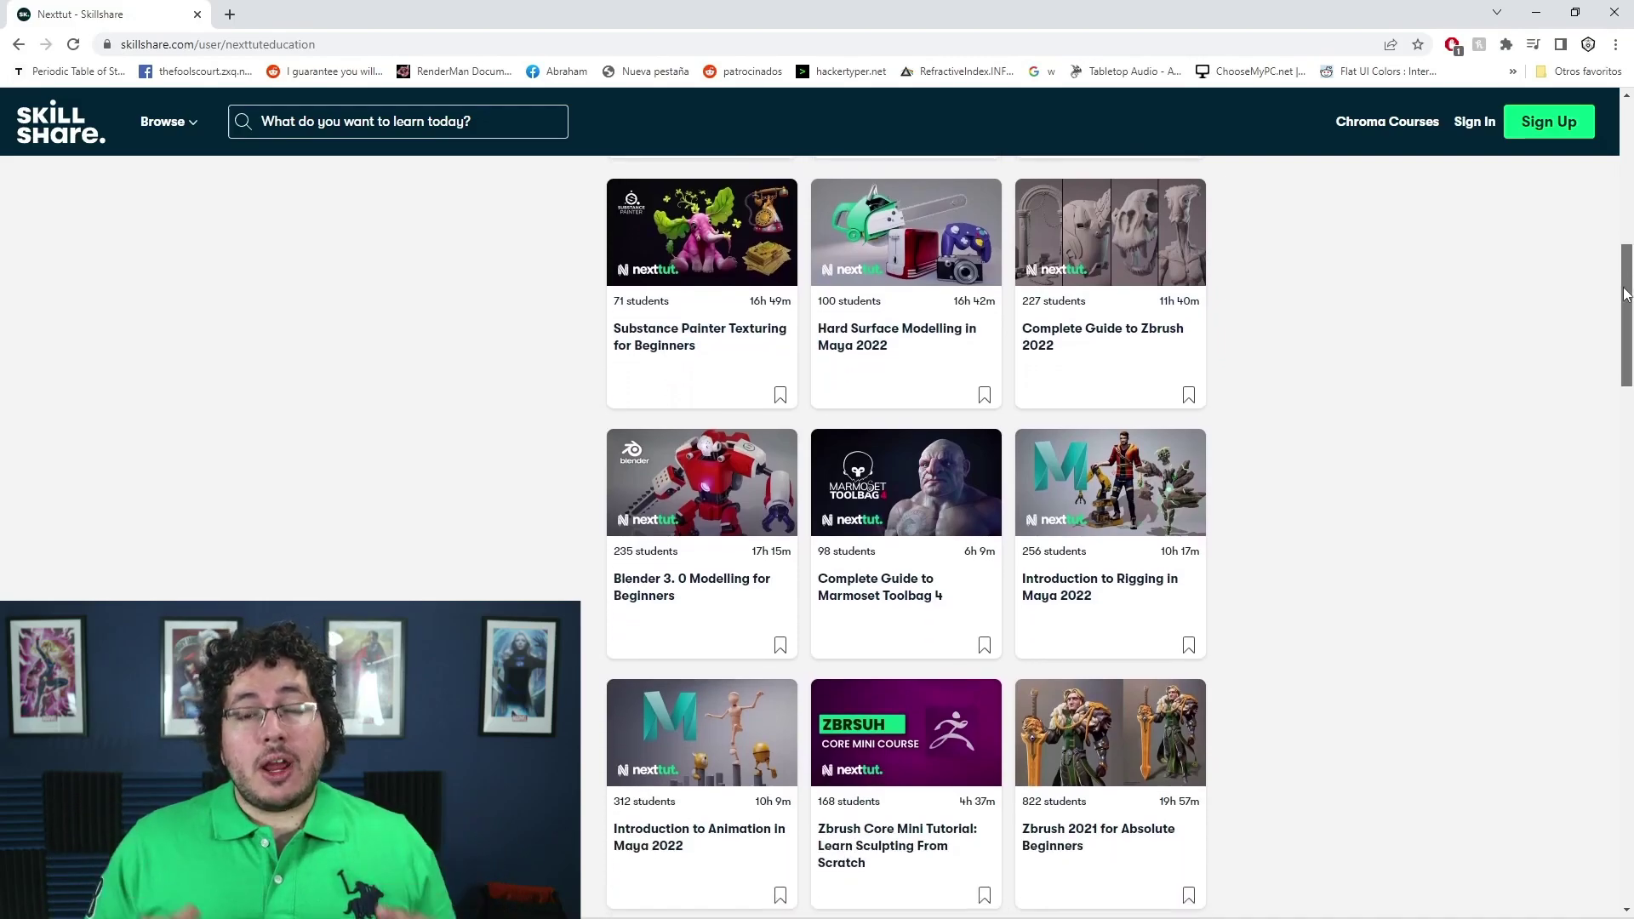
drag(1628, 286, 1610, 365)
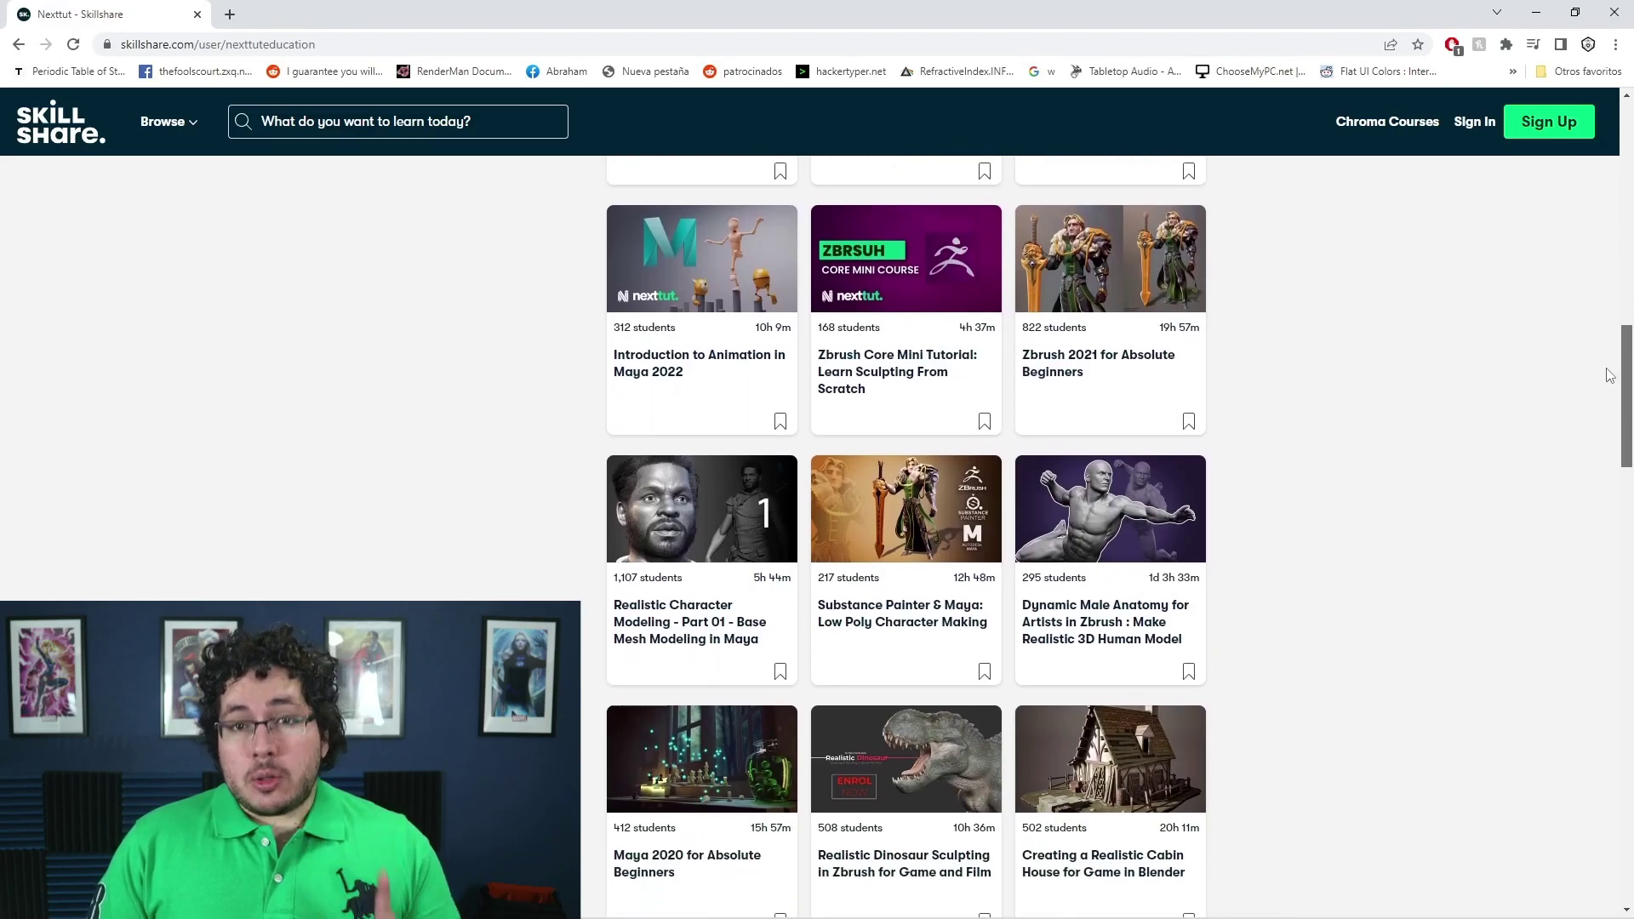
scroll(1603, 390, down, 3)
scroll(1603, 407, down, 1)
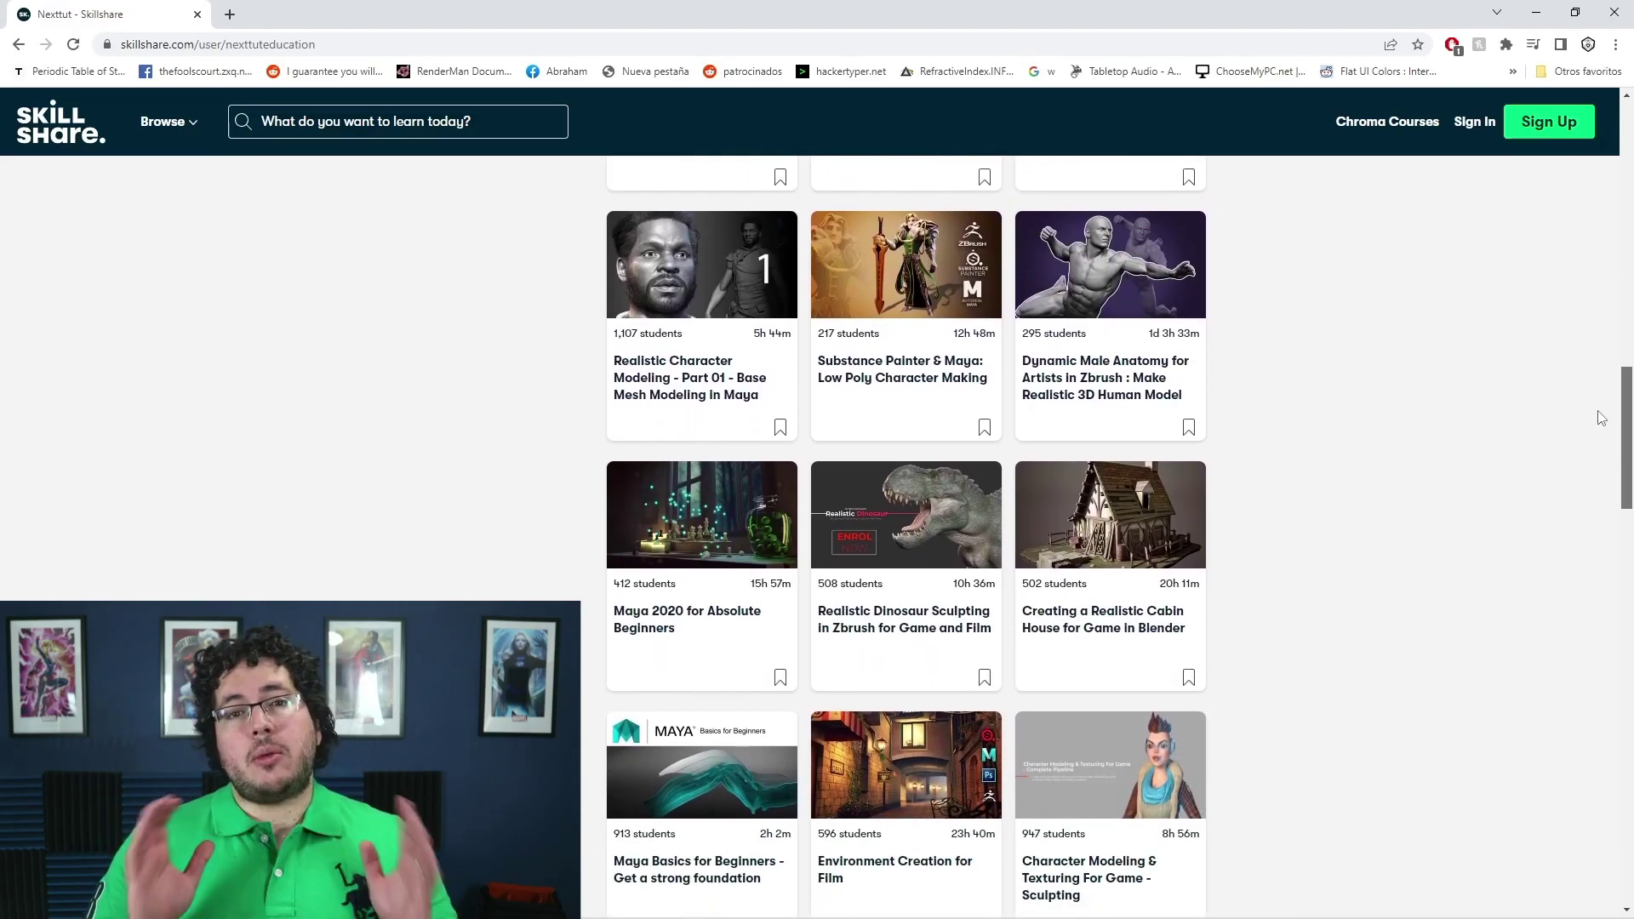
scroll(1595, 412, down, 1)
scroll(1594, 426, down, 1)
scroll(1595, 437, down, 1)
scroll(1592, 460, down, 1)
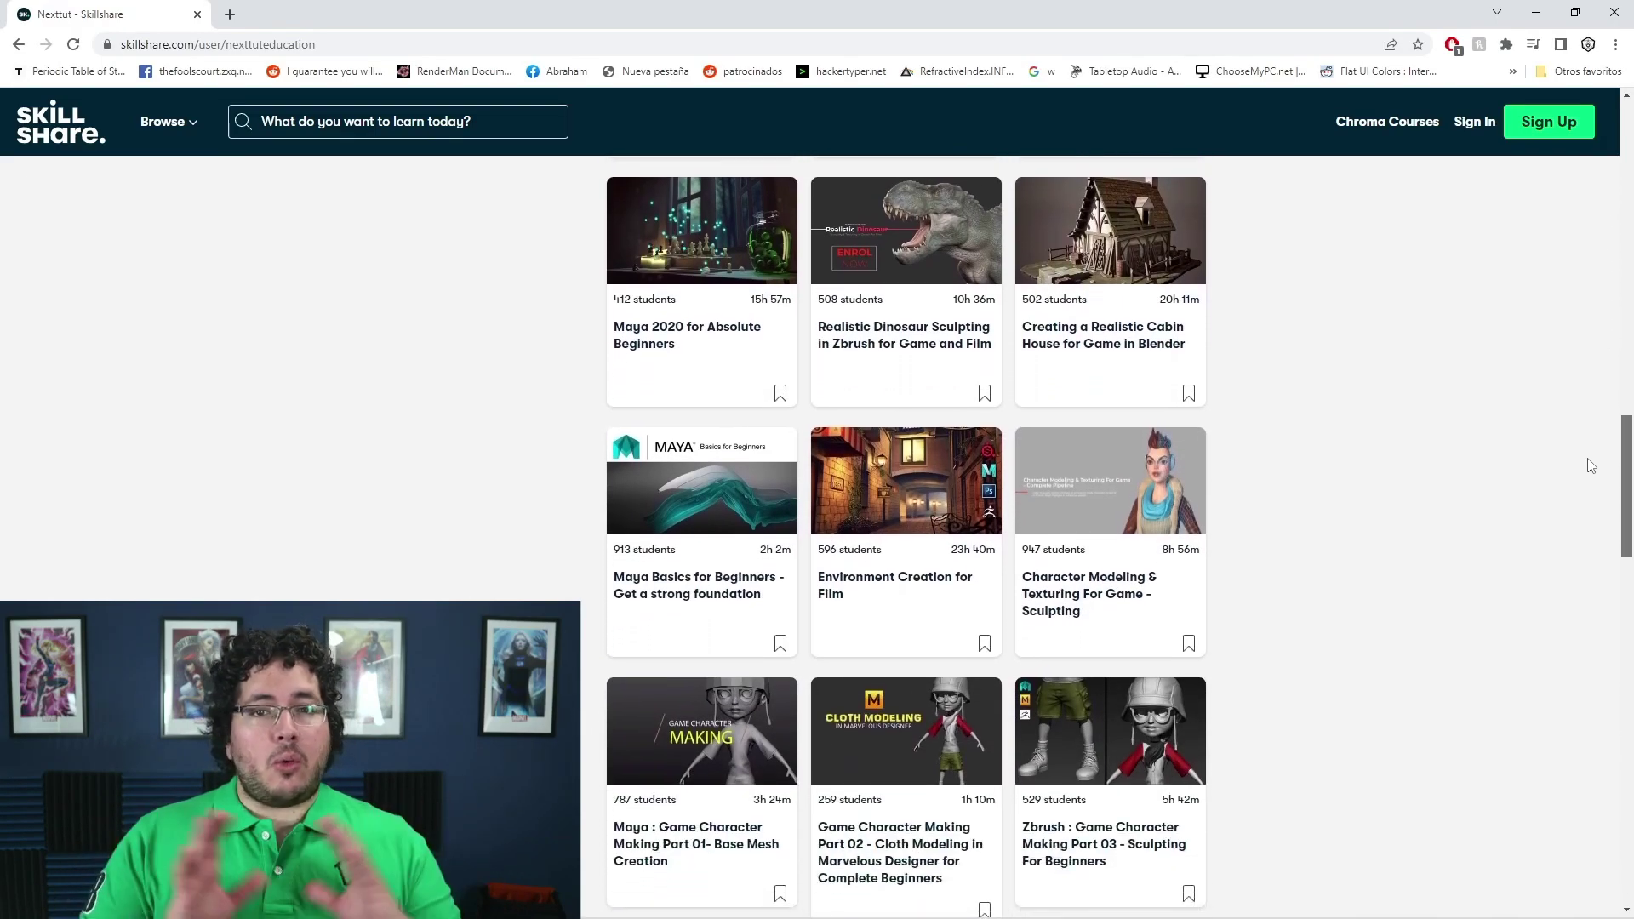
scroll(1583, 469, down, 1)
scroll(1582, 479, down, 1)
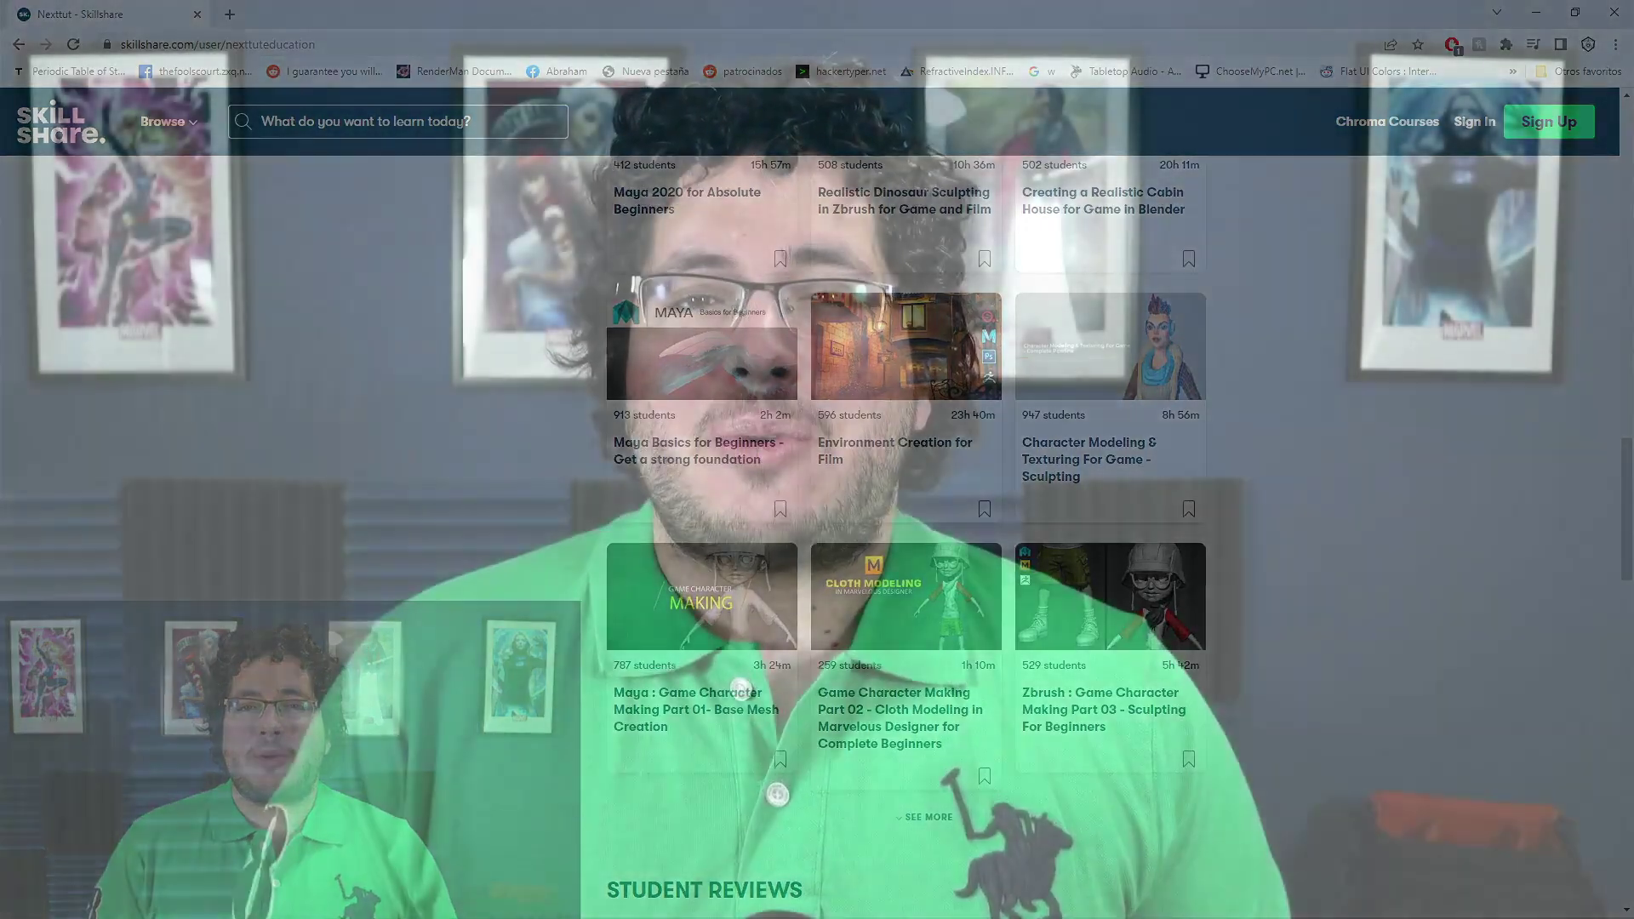